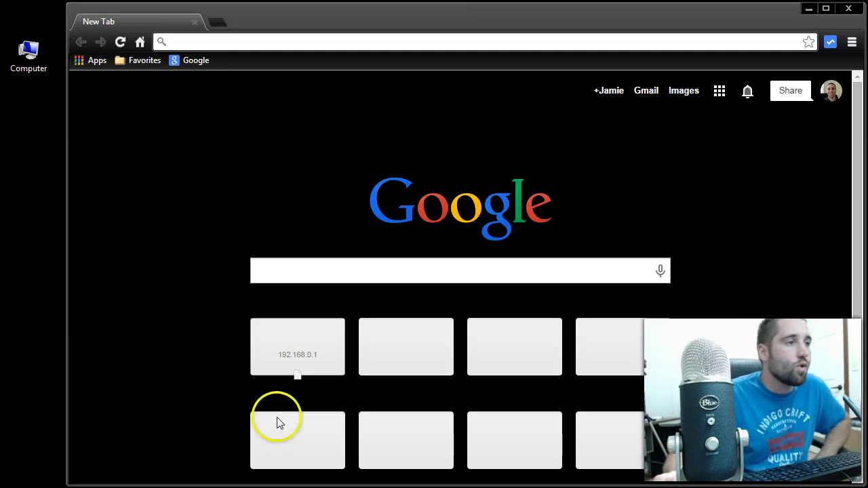
Step: Search Google for "blue microphones"
left_click(338, 275)
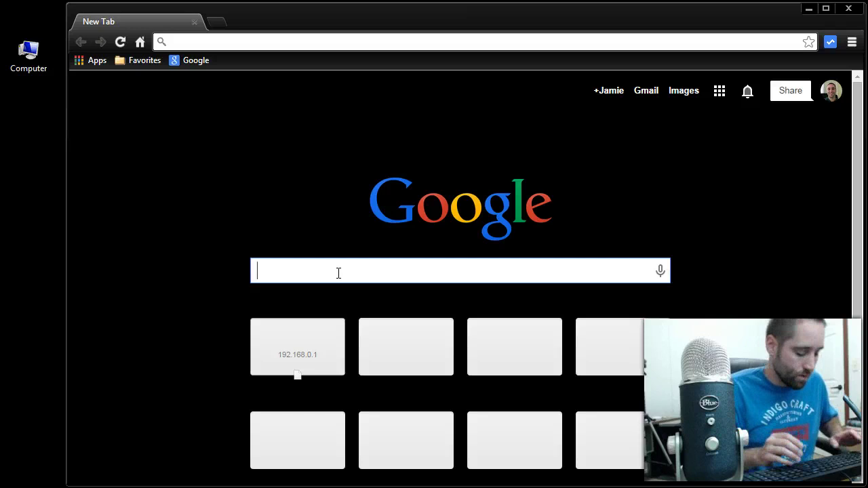
type("blue ")
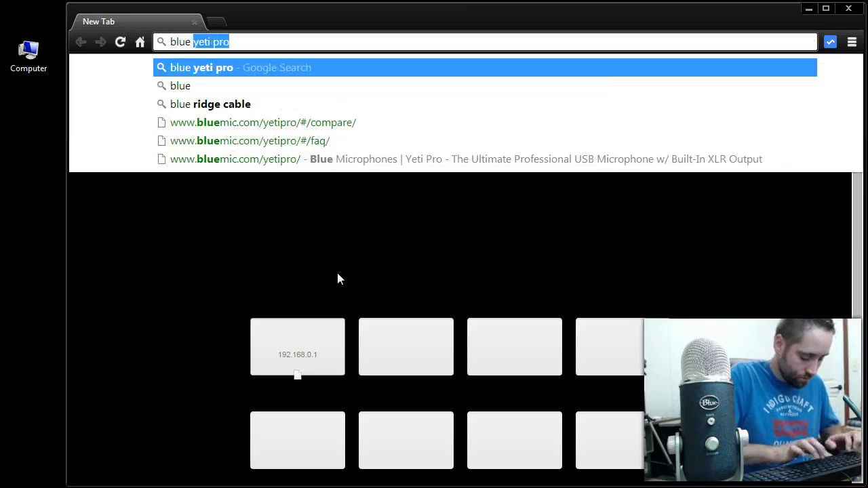
type("micropho")
key("Return")
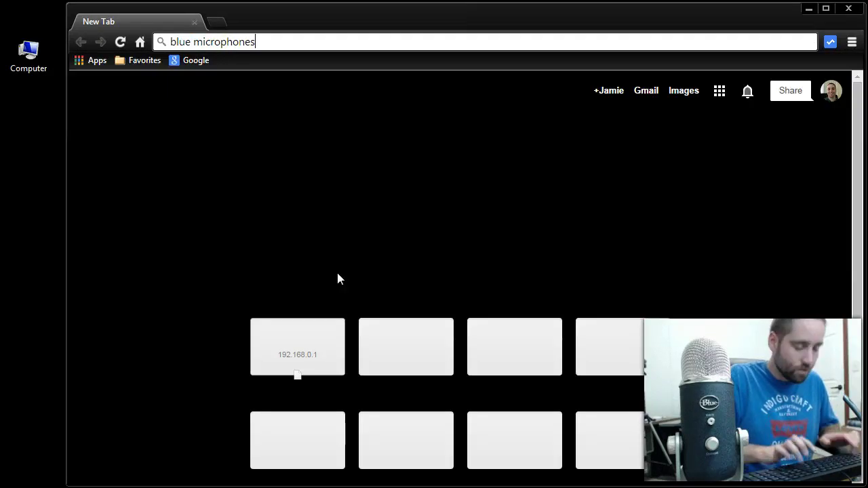
Step: Open the official Blue Microphones site, bluemic.com, from the search results and dismiss the Mo-Fi headphones pop-up
scroll(353, 295, "down", 2)
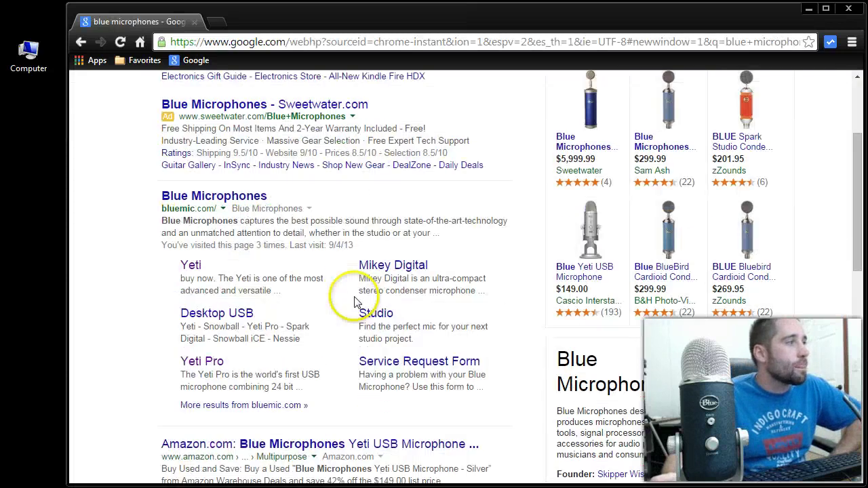
left_click(211, 202)
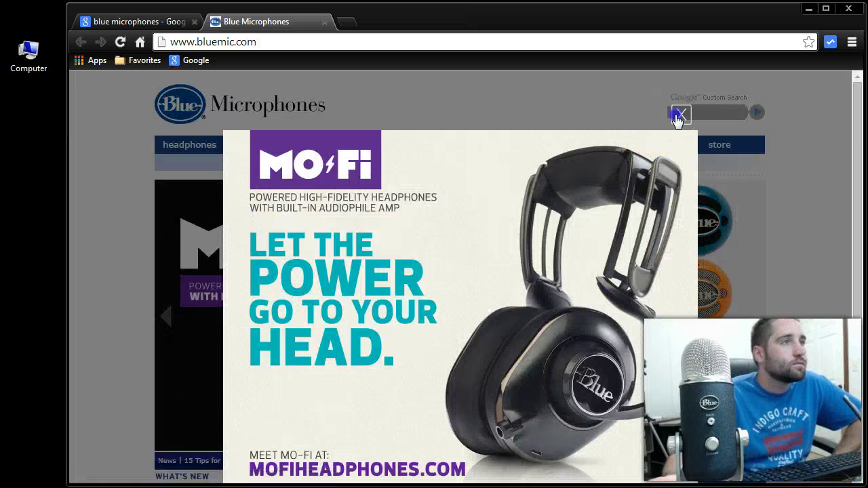
left_click(679, 113)
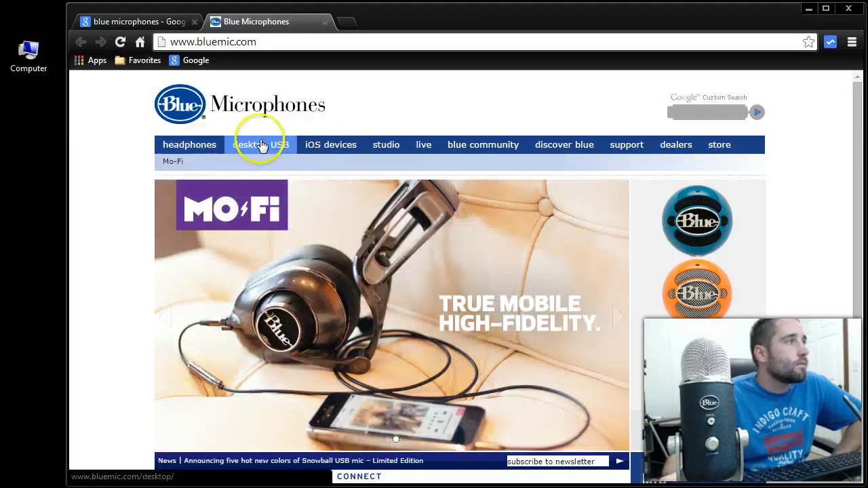
Step: Open the product page for the Yeti Pro desktop USB microphone and show its drivers section
mouse_move(261, 146)
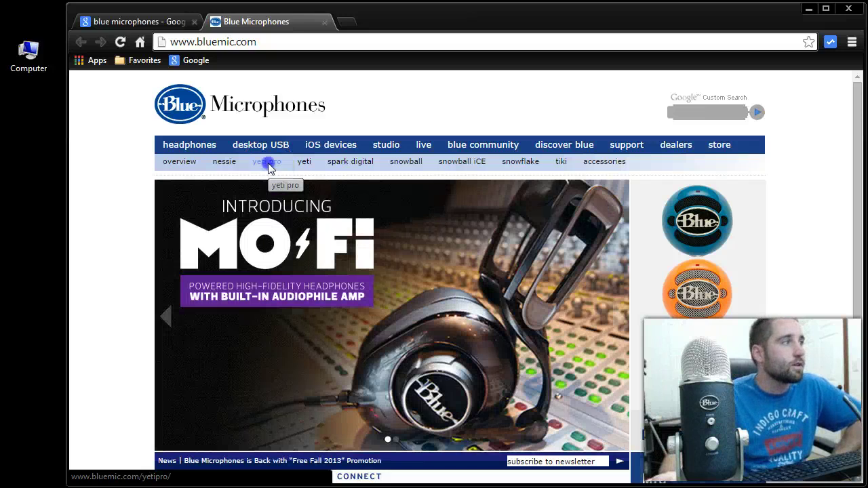
left_click(267, 163)
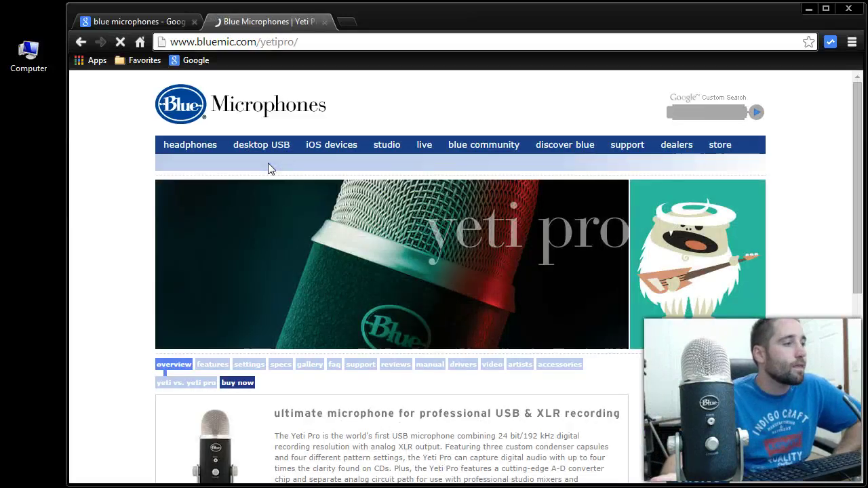
scroll(378, 368, "down", 2)
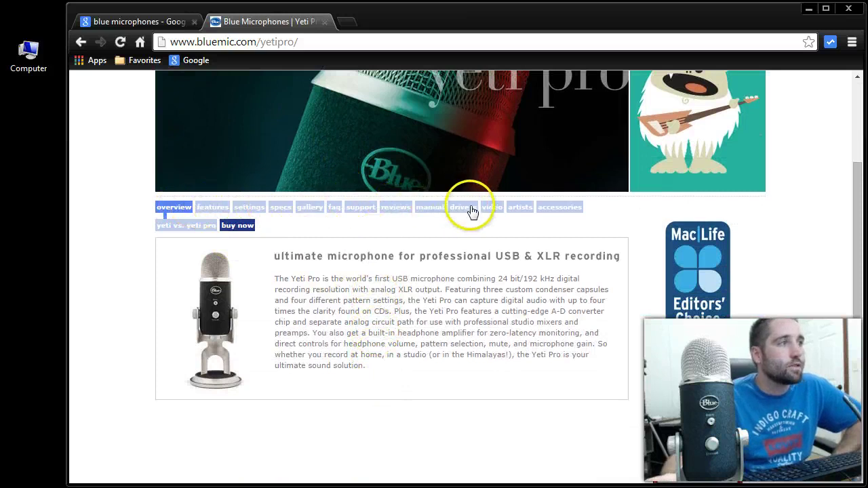
scroll(469, 232, "up", 1)
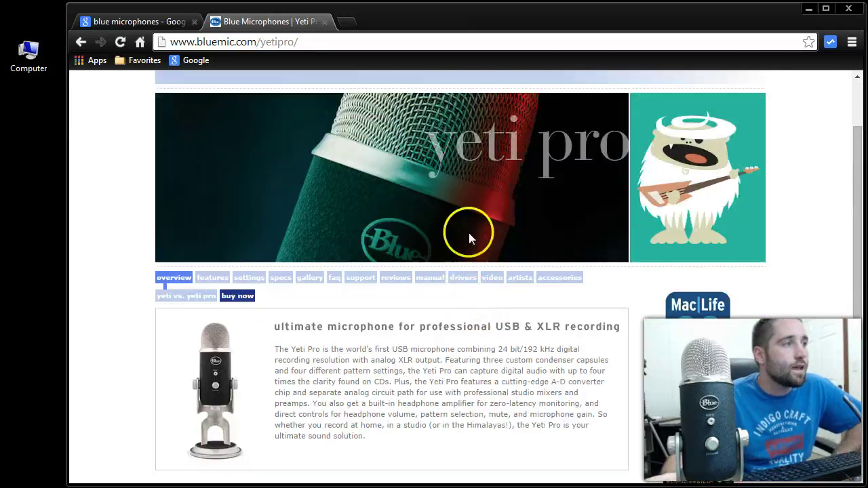
left_click(463, 280)
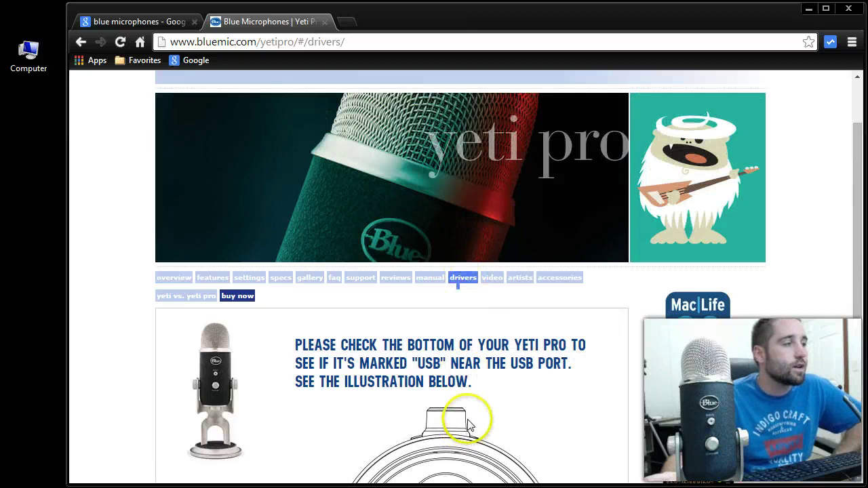
Step: Answer Yes to the Yeti Pro's USB port marking question and download the Windows 7 driver
scroll(462, 418, "down", 3)
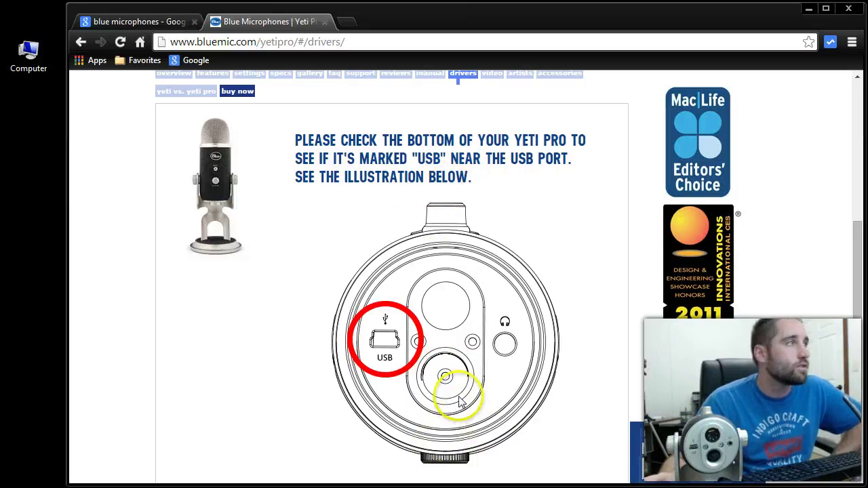
scroll(475, 407, "down", 3)
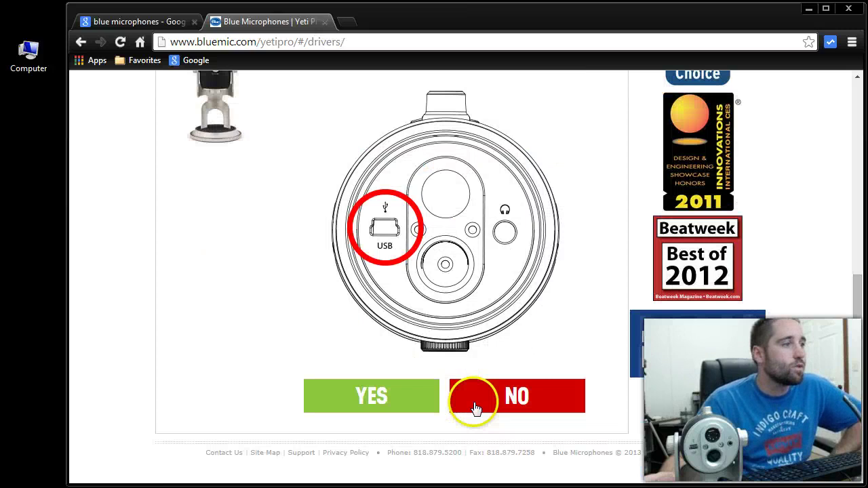
left_click(377, 407)
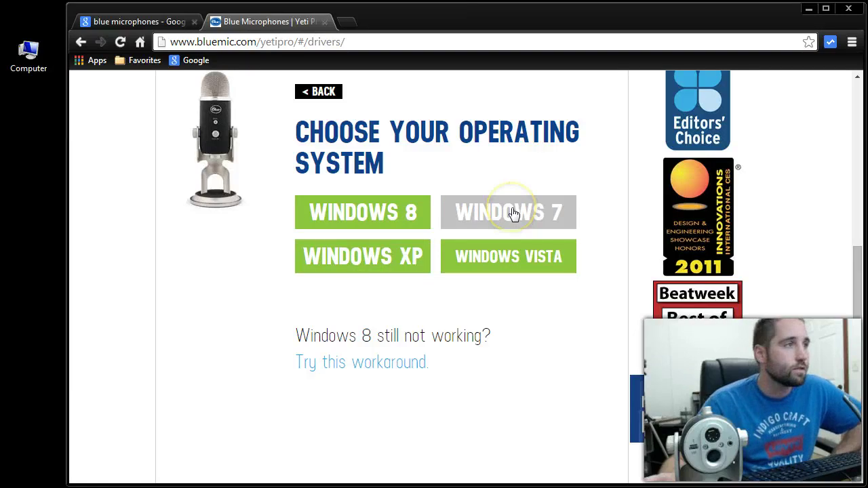
left_click(513, 214)
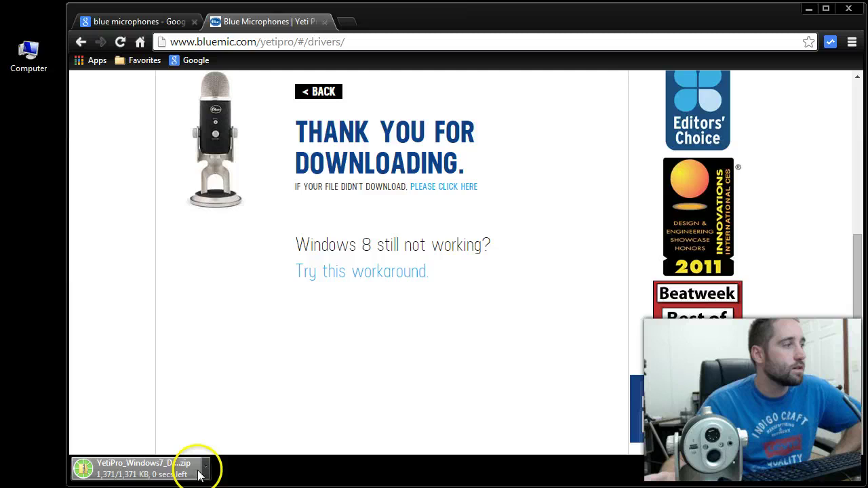
Step: View all browser downloads and show the downloaded YetiPro_Windows7_DriverA.zip in its folder
left_click(778, 473)
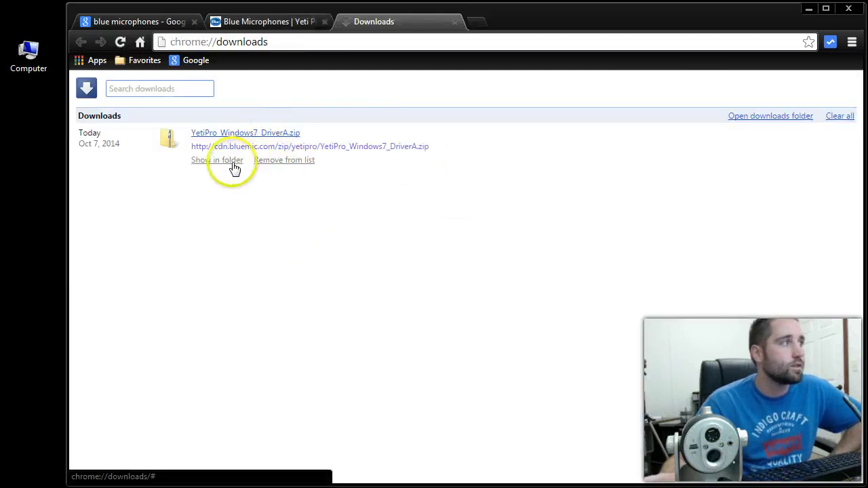
left_click(219, 163)
left_click_drag(746, 145, 543, 16)
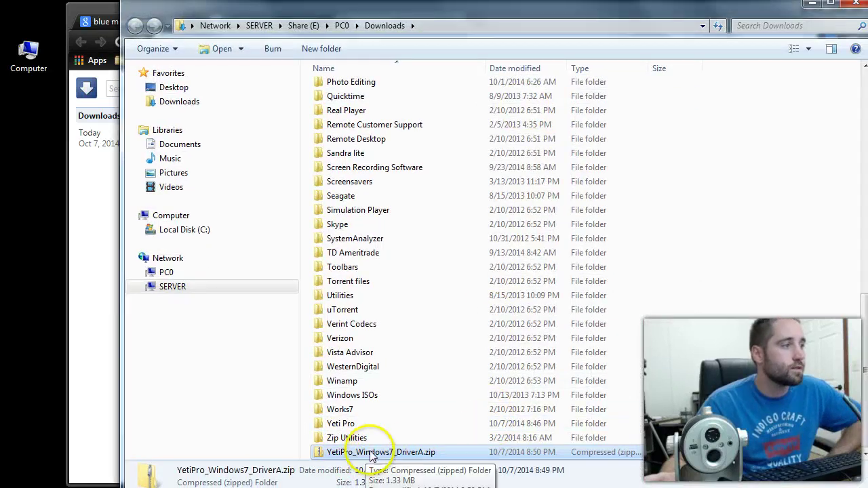
Step: Move YetiPro_Windows7_DriverA.zip from the Downloads folder into the Yeti Pro subfolder
right_click(404, 454)
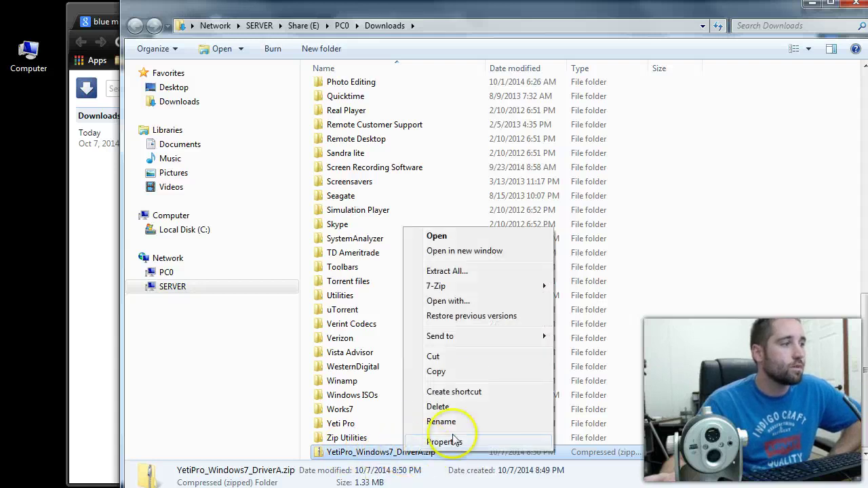
left_click(463, 358)
left_click(349, 425)
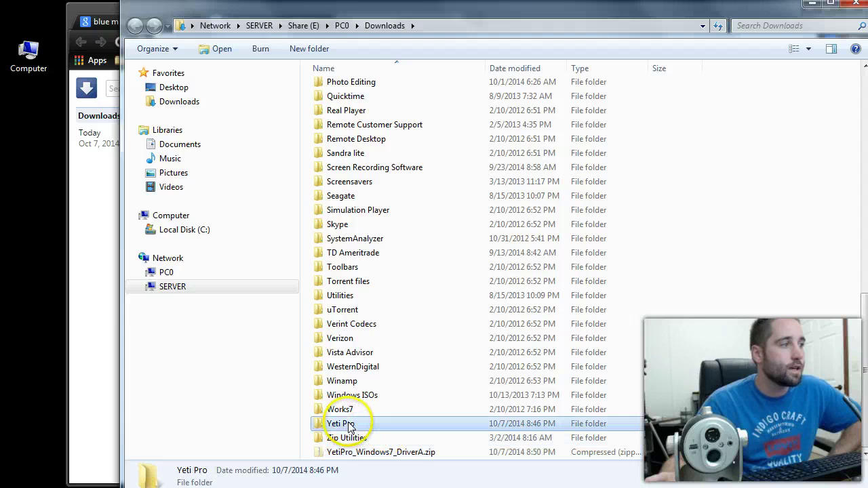
double_click(349, 424)
right_click(378, 164)
left_click(419, 257)
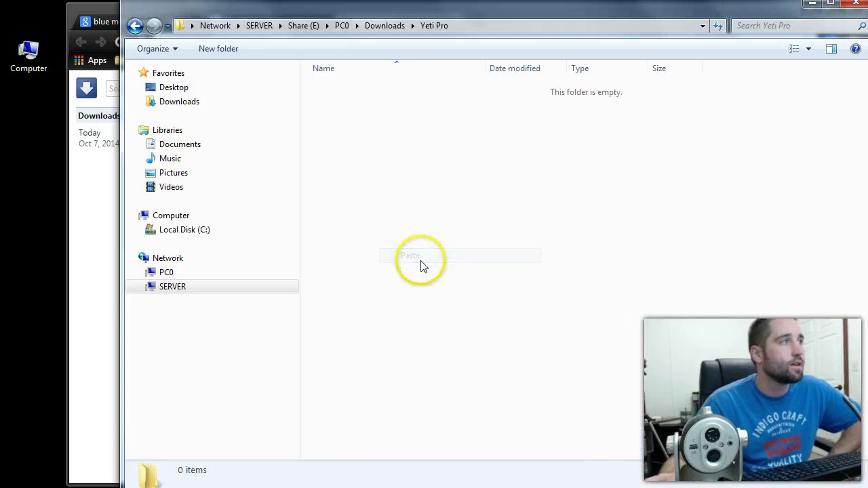
left_click(440, 266)
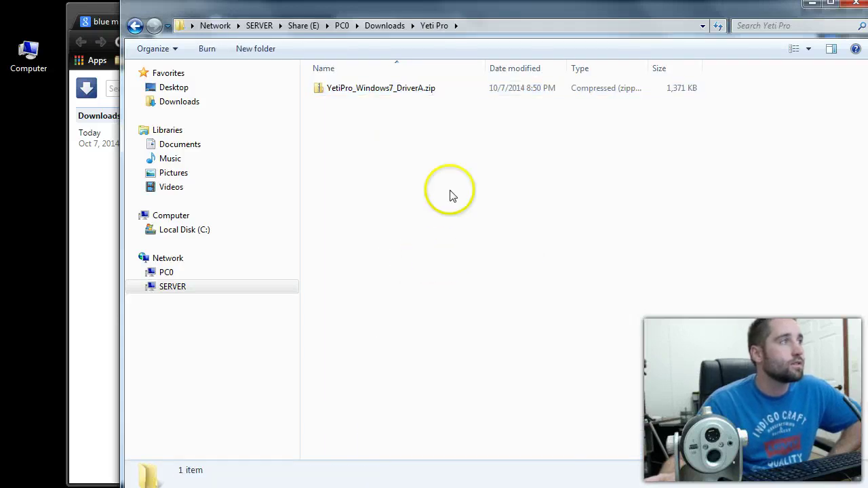
Step: Extract YetiPro_Windows7_DriverA.zip to the suggested destination in the Yeti Pro folder and close the extracted files window
right_click(381, 89)
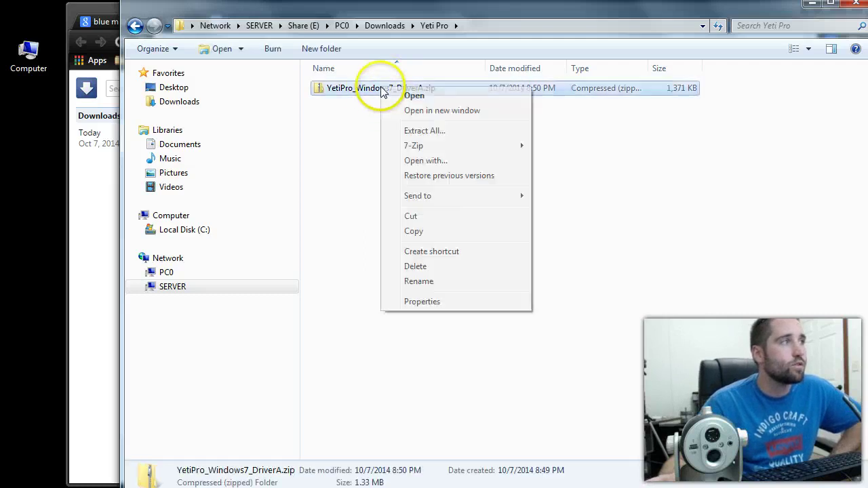
left_click(421, 131)
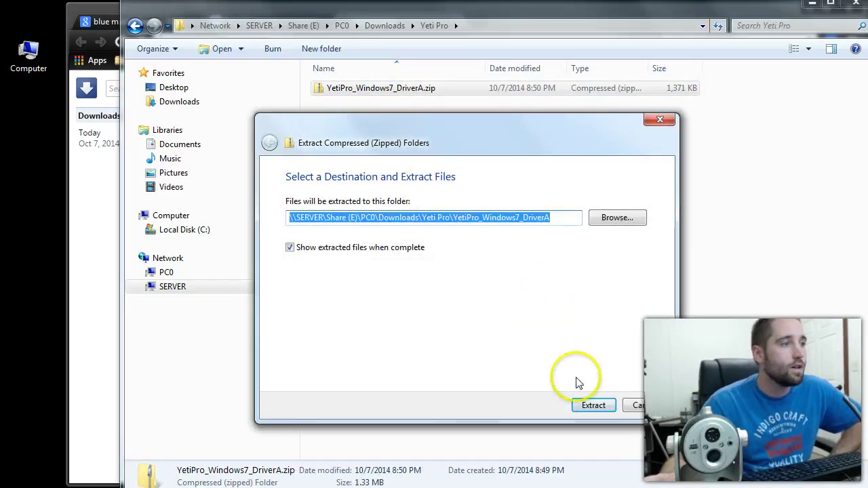
left_click(595, 406)
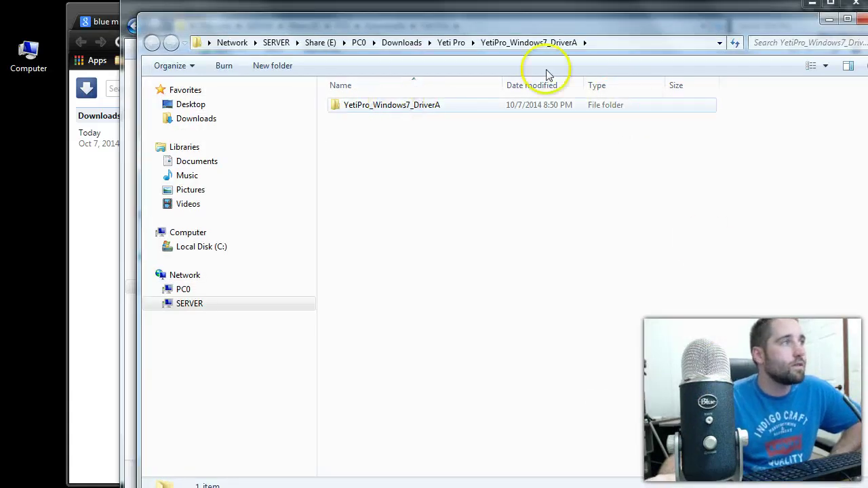
left_click(862, 22)
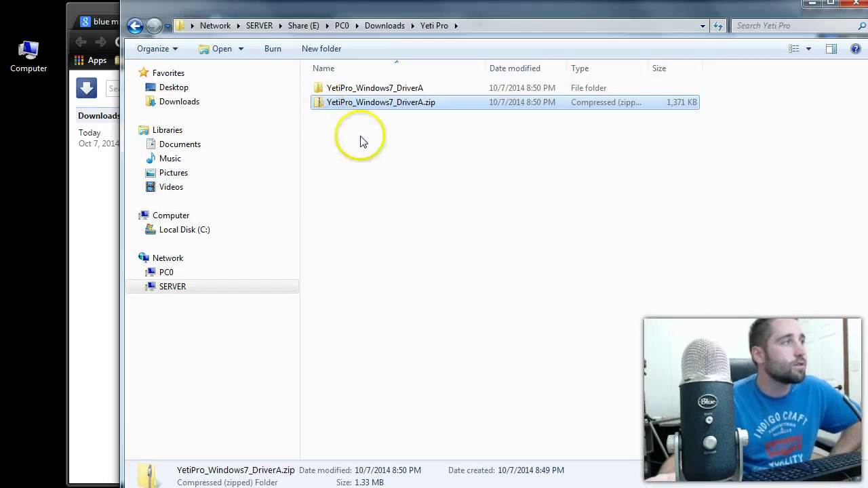
Step: Examine the extracted driver files by going through the nested YetiPro_Windows7_DriverA folders down to Yeti_Pro_Driver, and close the folder window
left_click(347, 91)
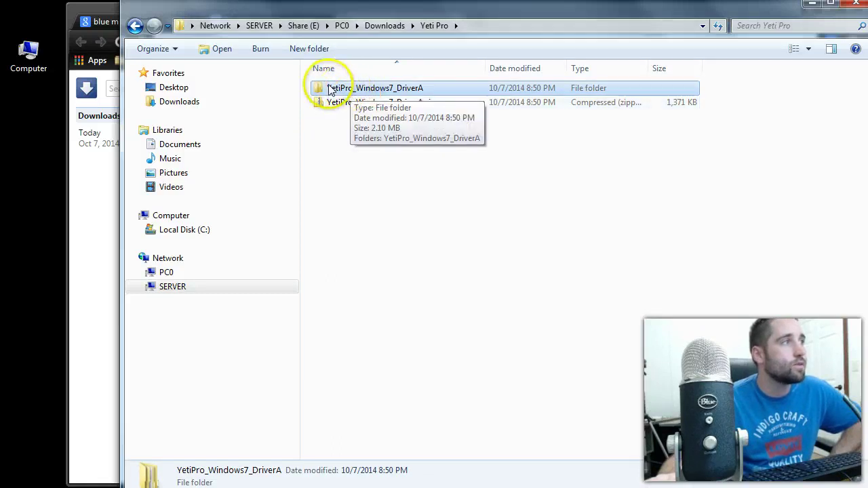
double_click(343, 93)
left_click(368, 89)
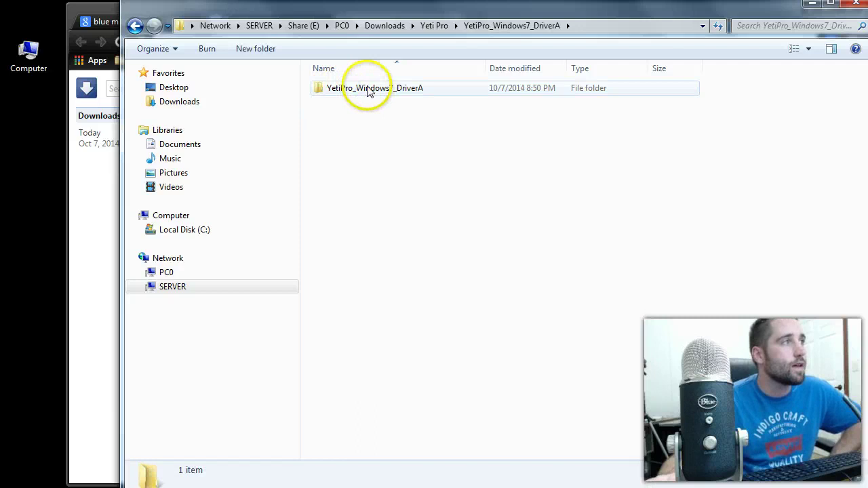
double_click(369, 91)
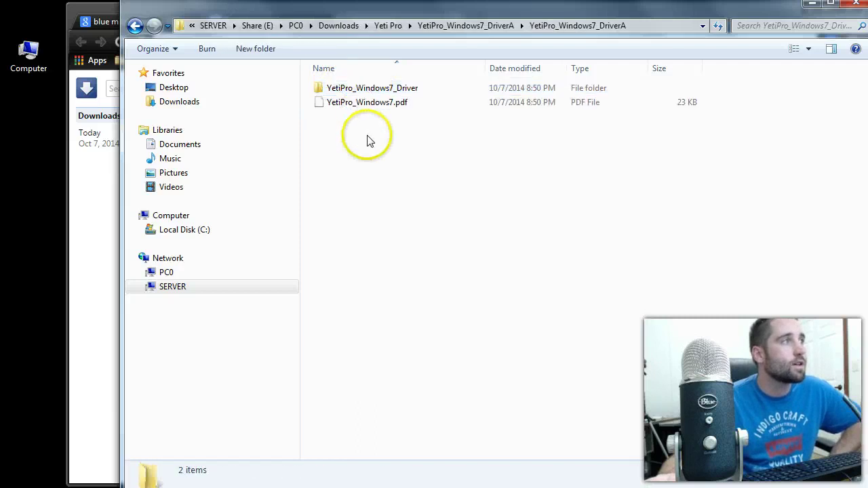
left_click(360, 93)
double_click(360, 93)
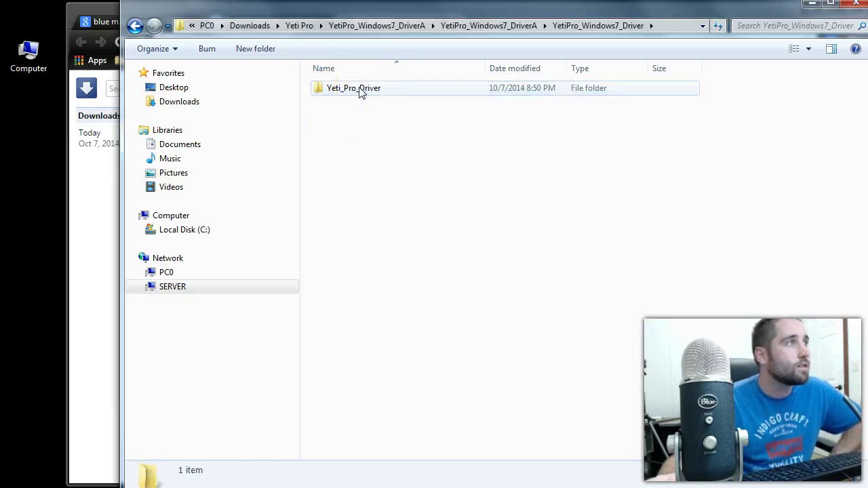
left_click(360, 93)
double_click(360, 92)
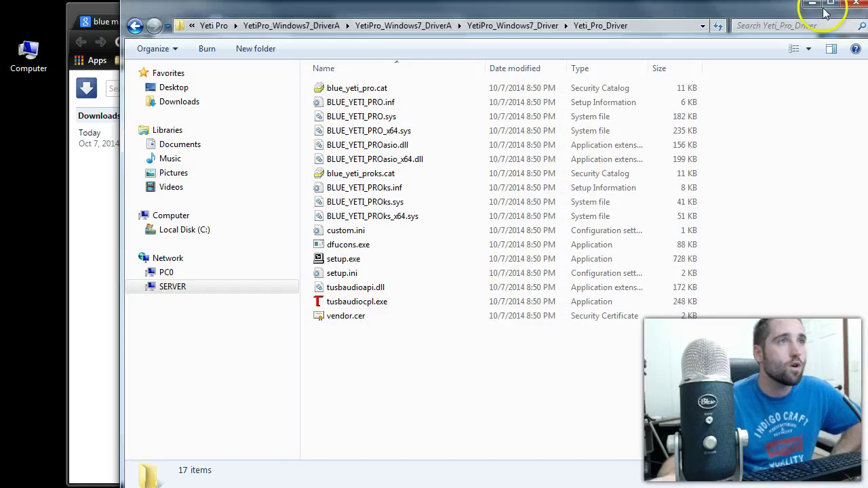
left_click(848, 5)
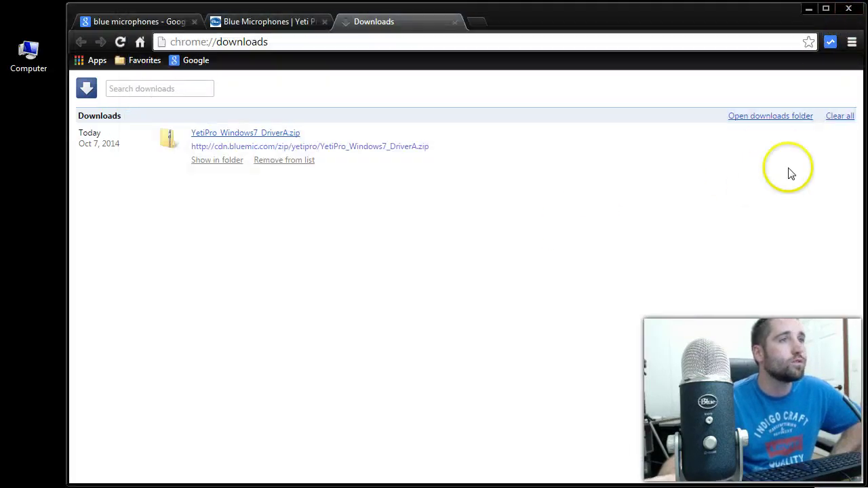
Step: Clear the browser's entire downloads list and close the Downloads page
left_click(841, 117)
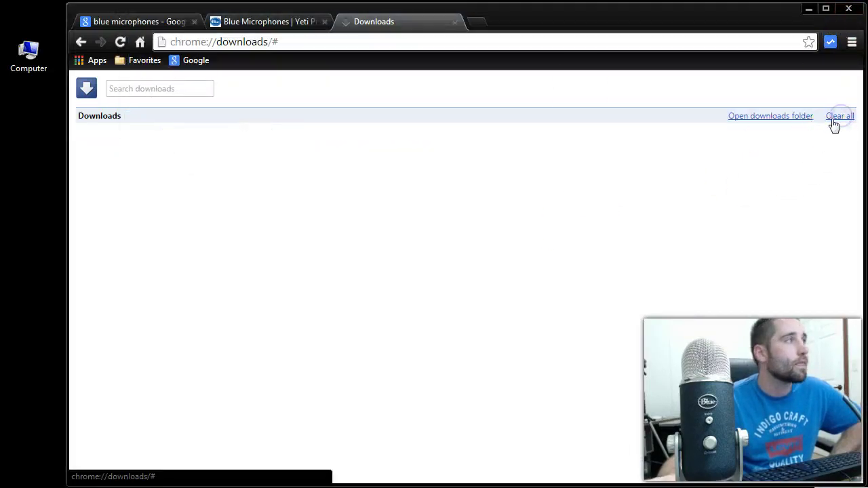
left_click(454, 22)
scroll(453, 112, "up", 5)
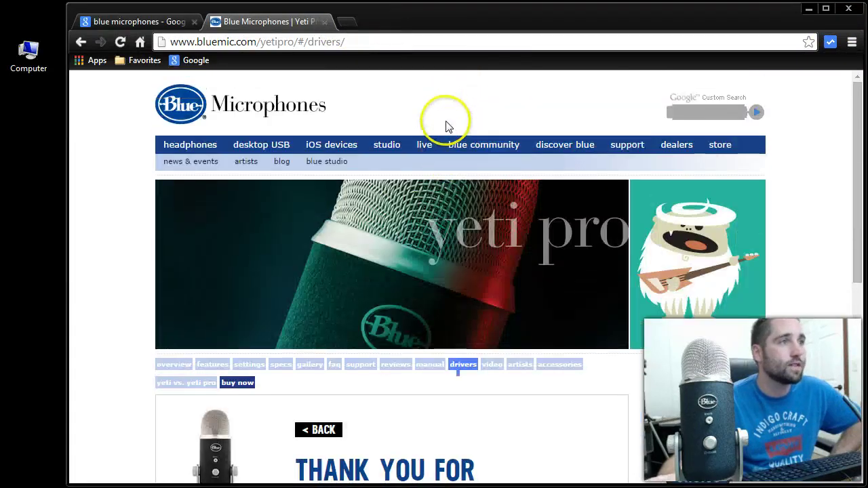
Step: Close the Blue Microphones page and return to the Google home page
left_click(331, 22)
scroll(237, 102, "up", 3)
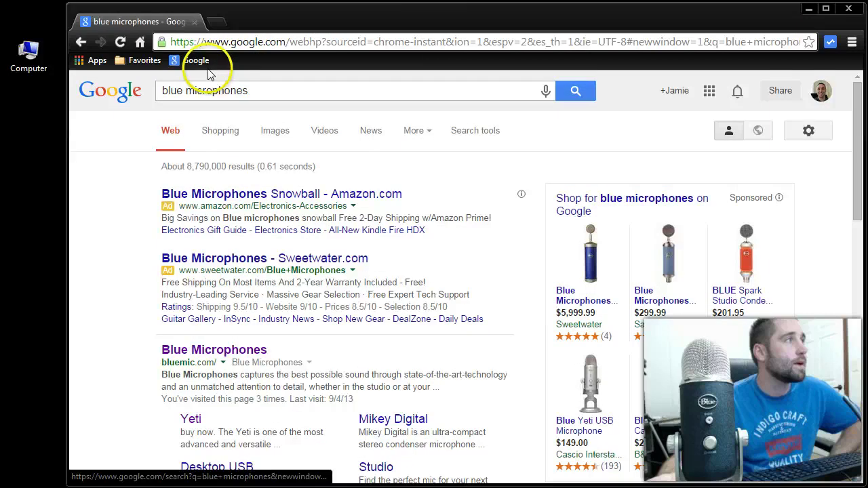
left_click(196, 61)
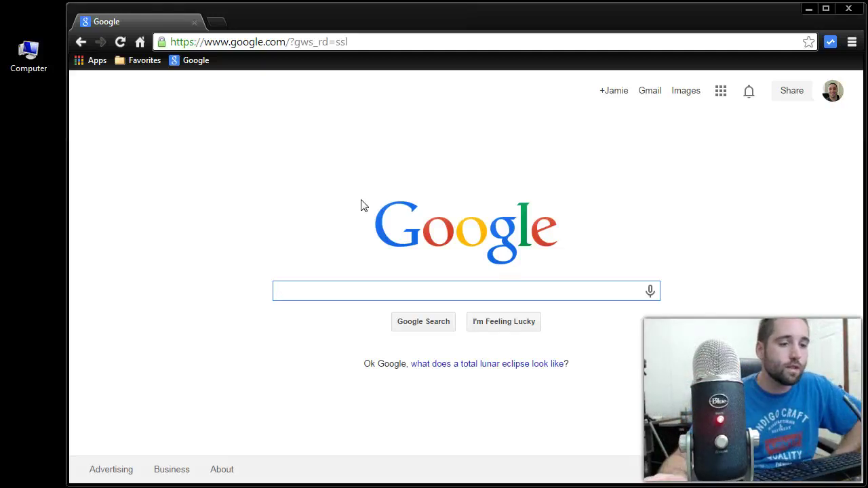
Step: Open Device Manager from the Computer's system properties and move its window fully into view
right_click(34, 57)
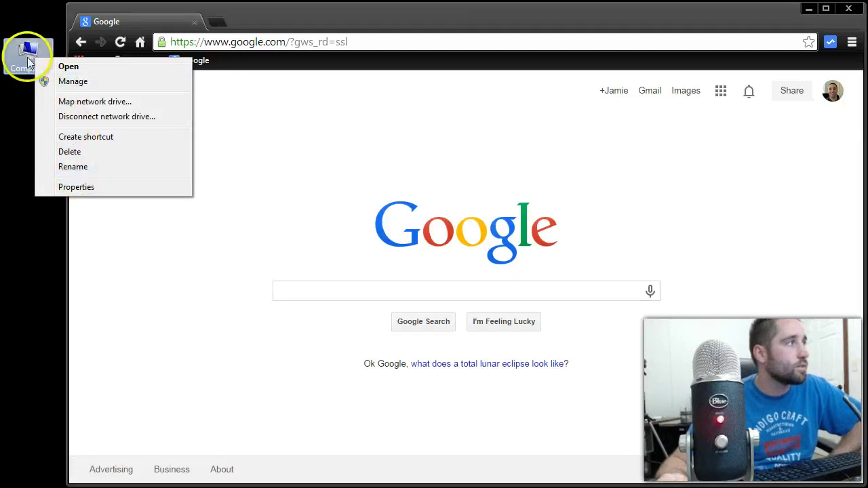
left_click(87, 190)
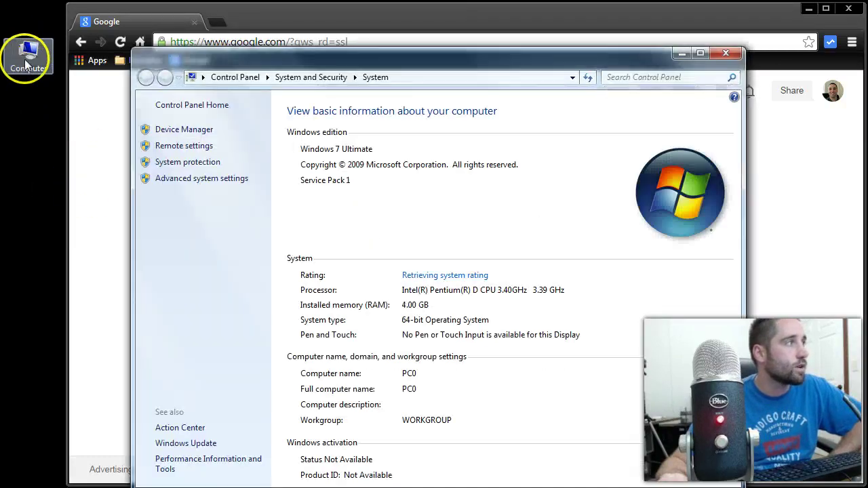
left_click(183, 128)
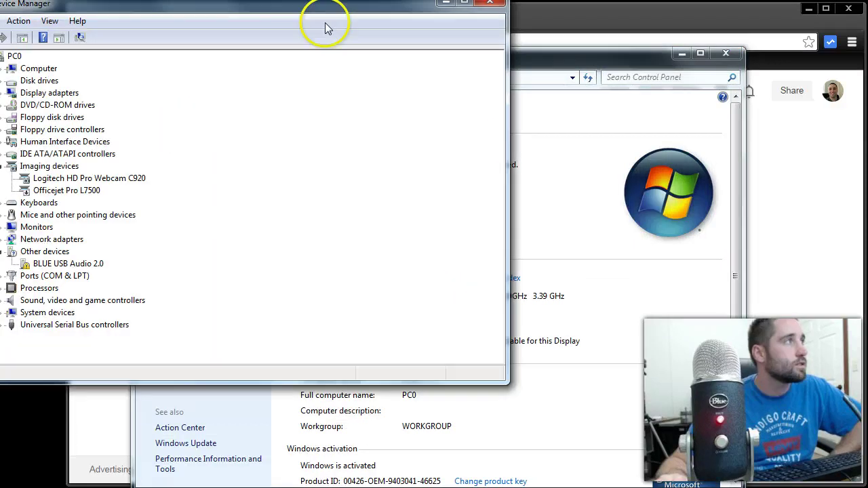
left_click_drag(326, 26, 491, 92)
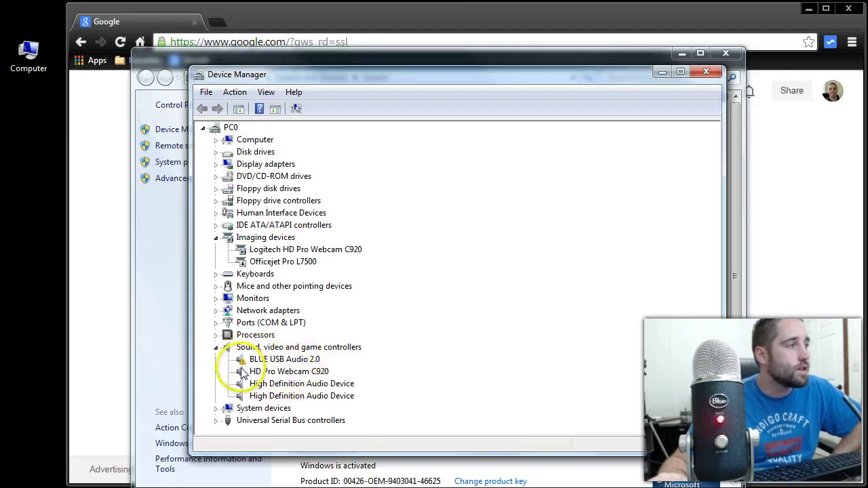
Step: Begin a manual driver update for BLUE USB Audio 2.0 and choose the Yeti_Pro_Driver folder nested inside Yeti Pro as the search location
right_click(276, 359)
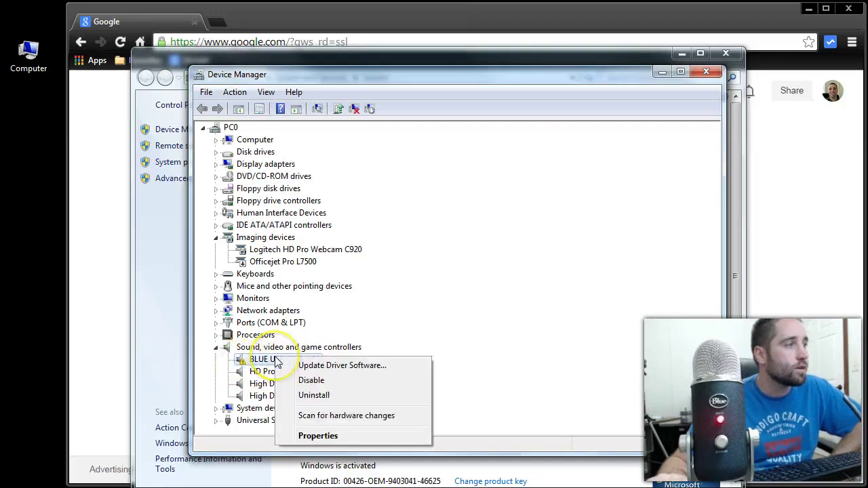
left_click(351, 368)
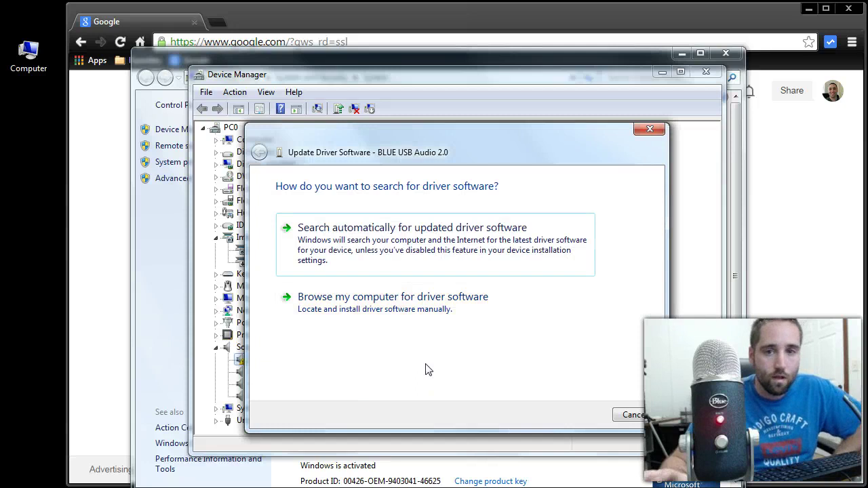
left_click(408, 314)
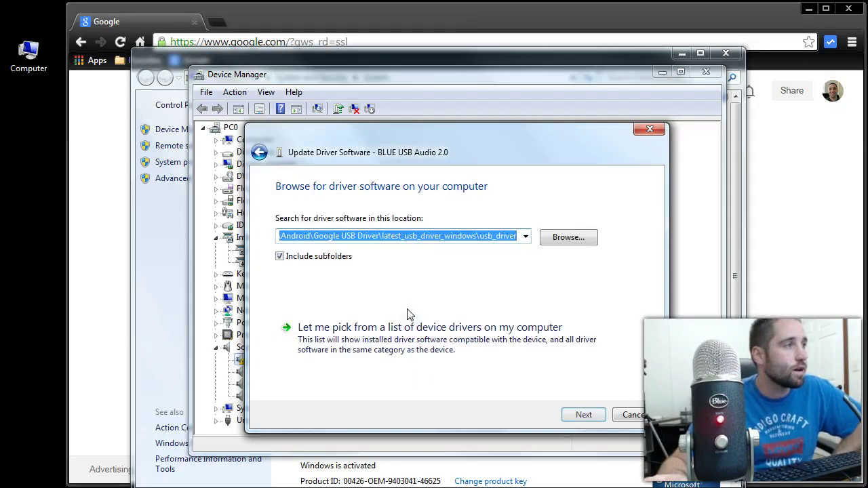
left_click(570, 242)
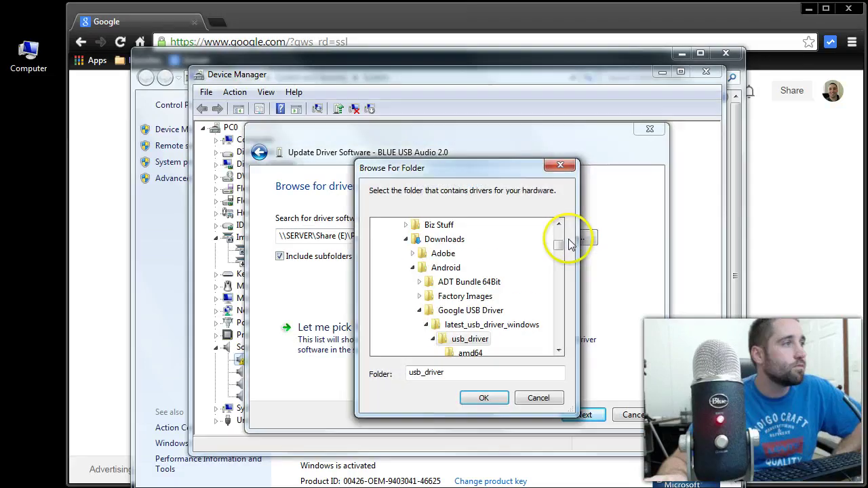
scroll(563, 258, "up", 3)
left_click(559, 351)
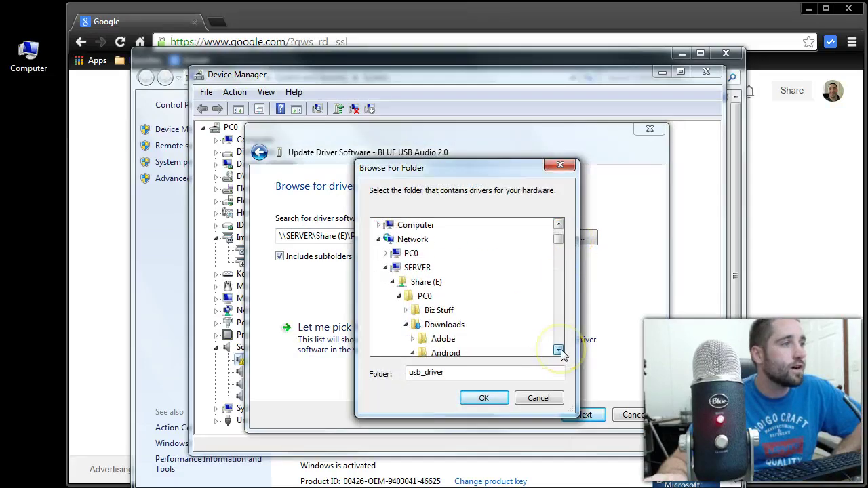
left_click(559, 350)
left_click_drag(558, 246, 560, 333)
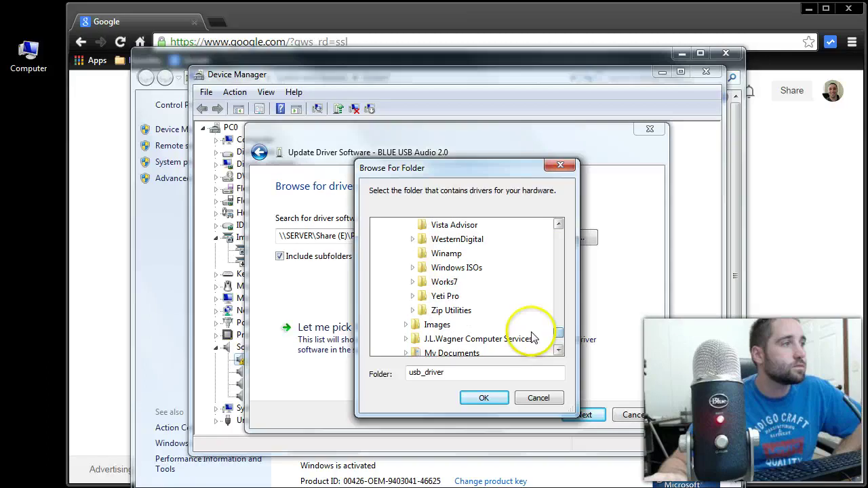
left_click(446, 297)
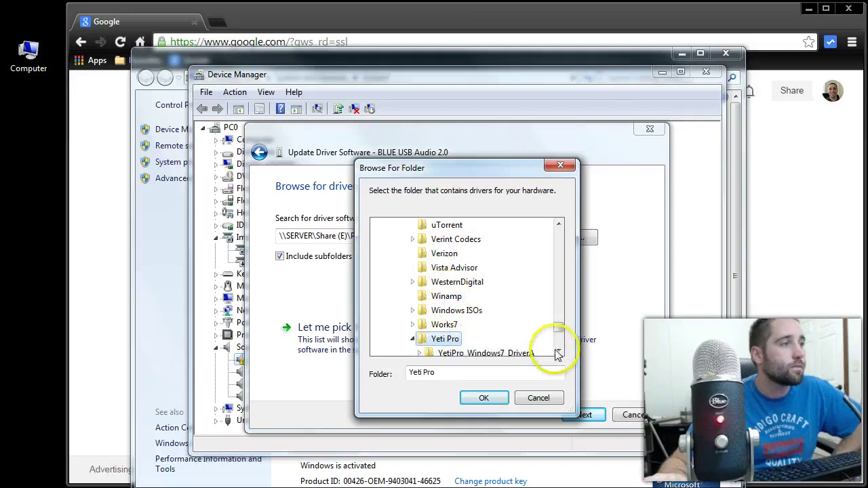
left_click(559, 350)
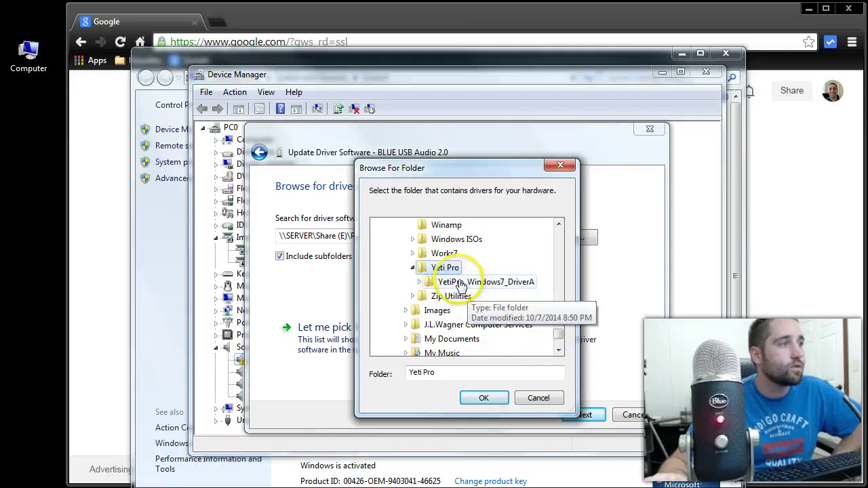
left_click(559, 350)
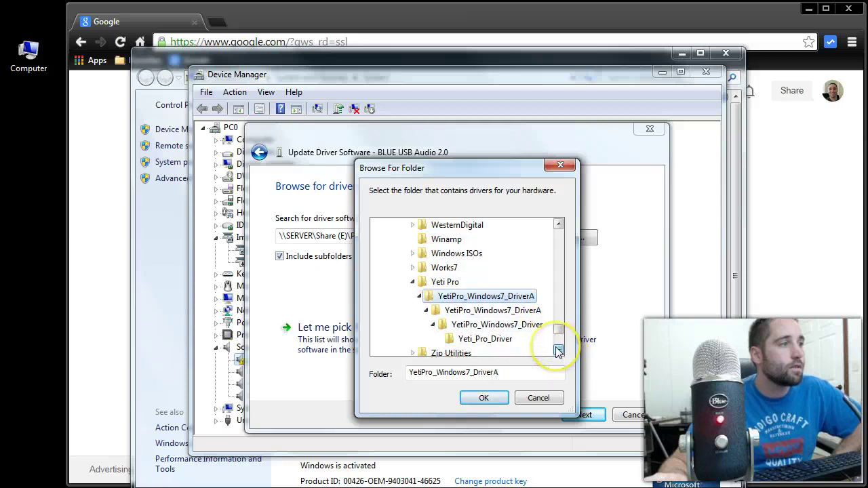
left_click(559, 350)
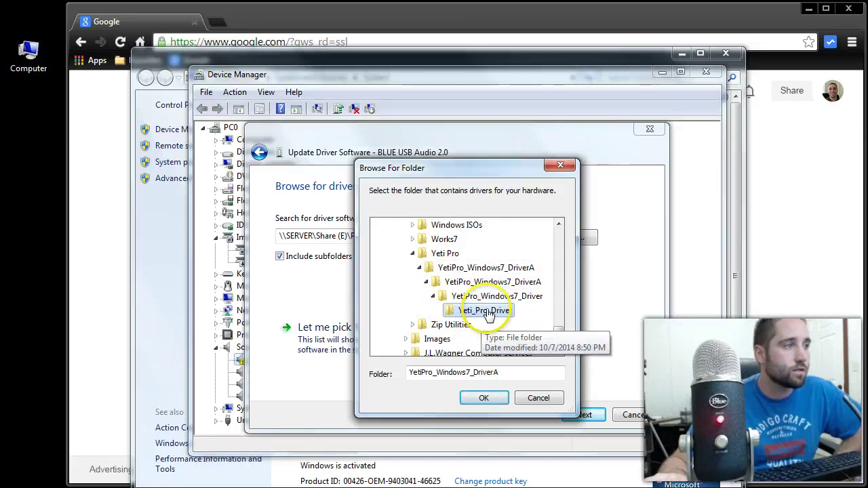
left_click(484, 400)
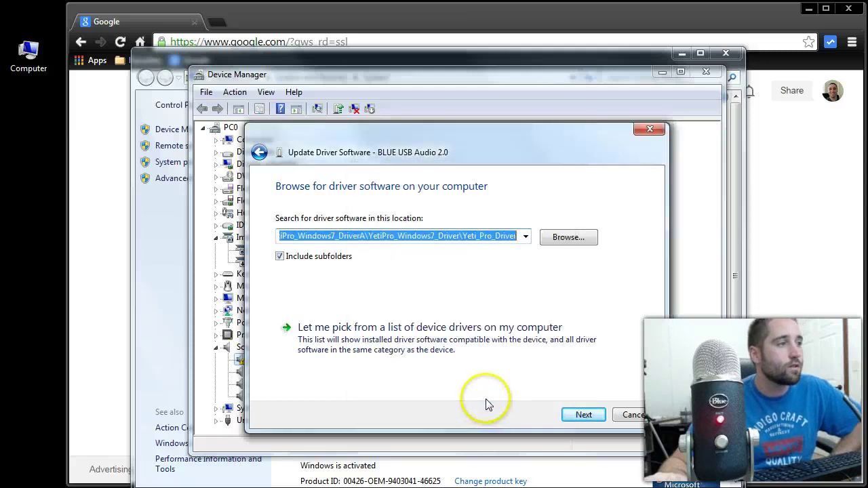
Step: Install the Blue device software from the chosen folder, approving the security prompt, and close the update wizard
left_click(595, 417)
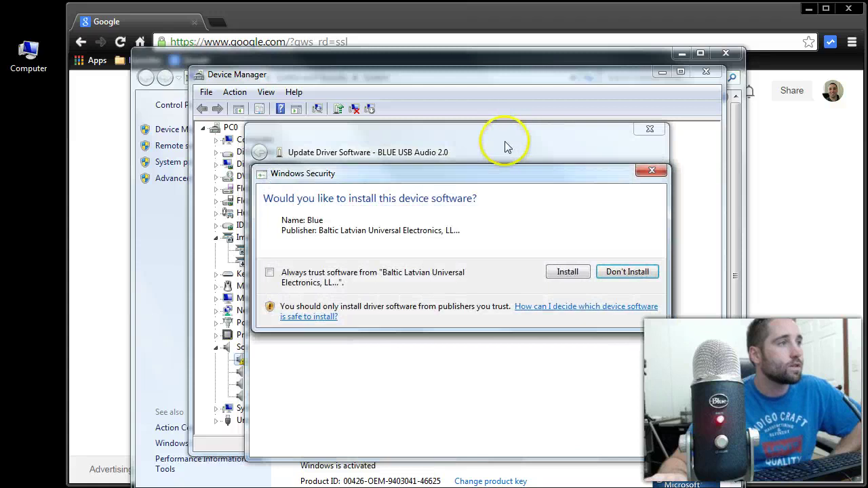
left_click(567, 272)
left_click_drag(639, 145, 702, 120)
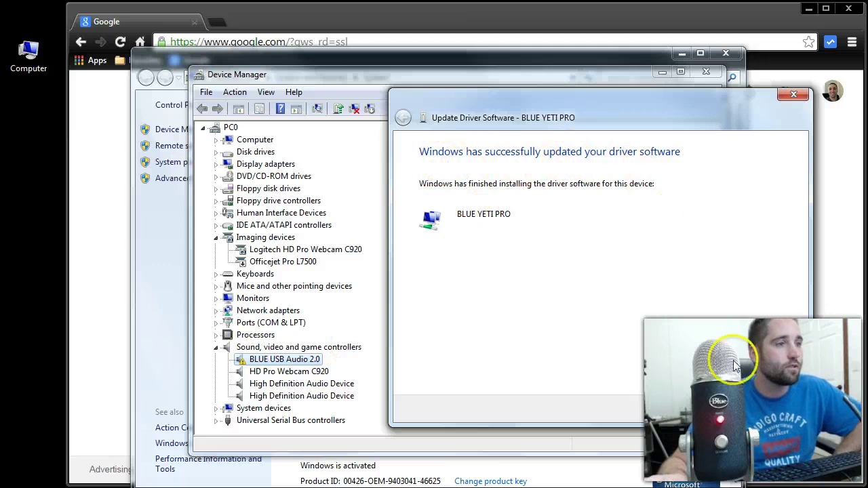
left_click(773, 408)
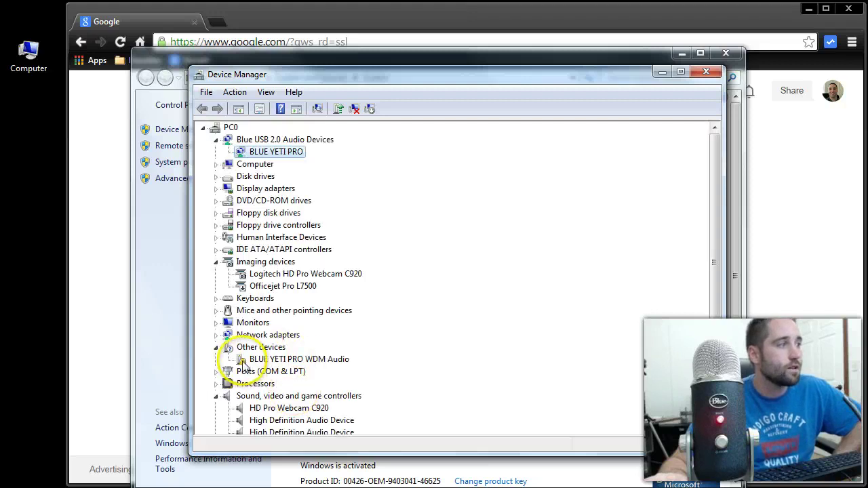
Step: Update the driver for BLUE YETI PRO WDM Audio from the same Yeti_Pro_Driver folder, approve the installation, and close the wizard
right_click(290, 365)
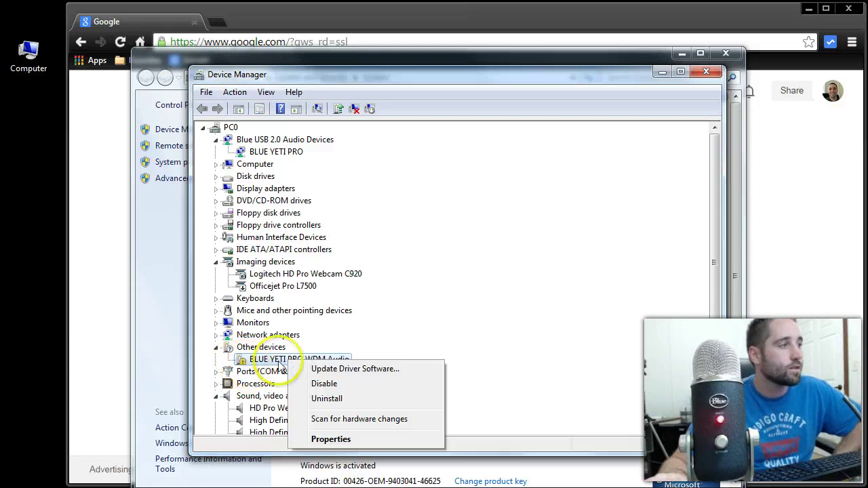
left_click(331, 369)
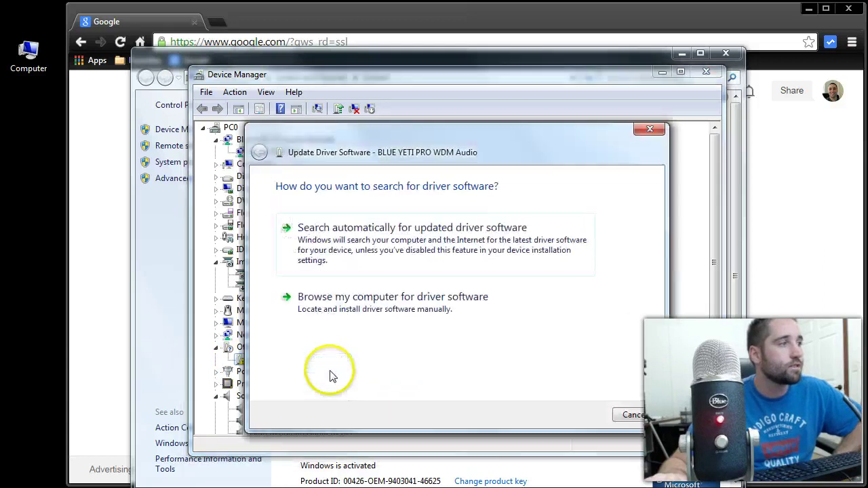
left_click(397, 305)
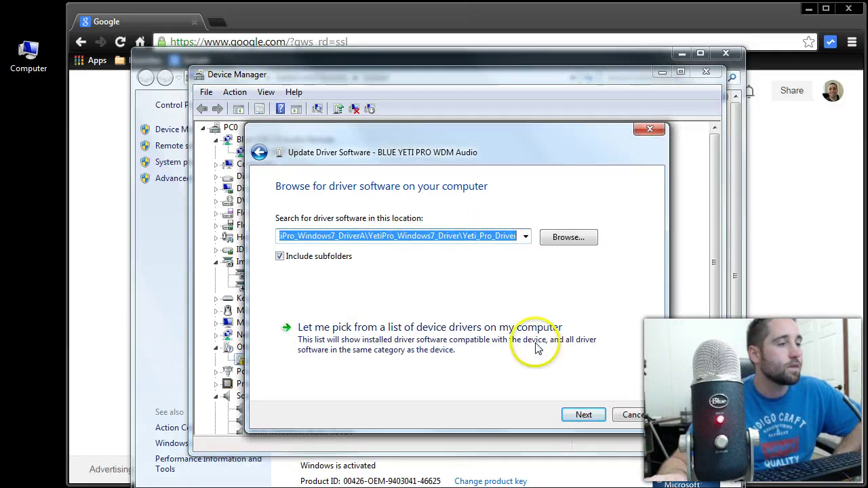
left_click(582, 416)
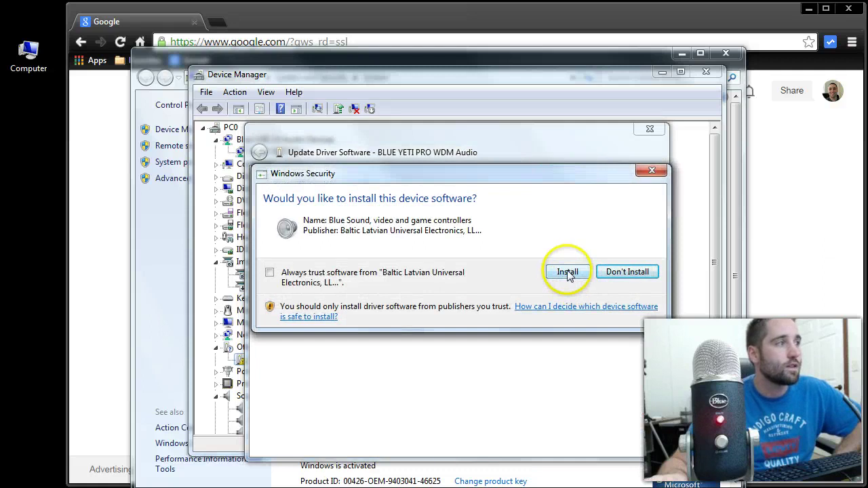
left_click(569, 274)
left_click_drag(523, 152, 692, 131)
left_click(801, 411)
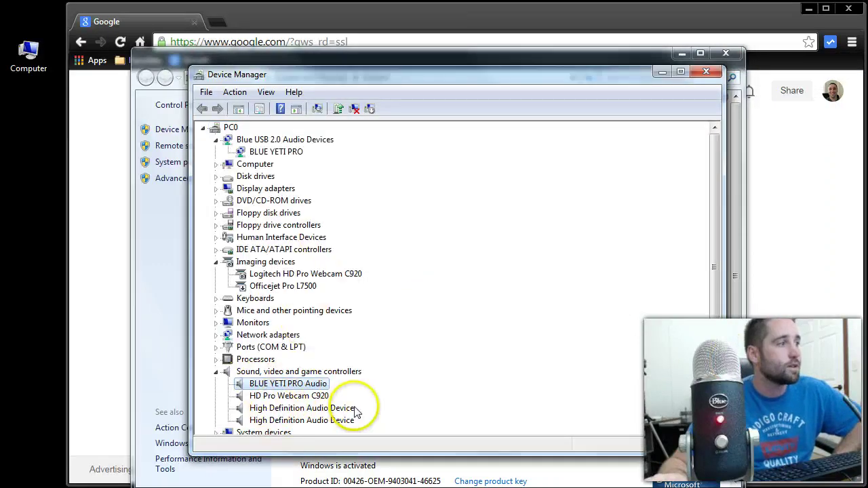
Step: Check the BLUE YETI PRO Audio entry under Sound, video and game controllers, and close Device Manager and the System window
scroll(277, 410, "down", 1)
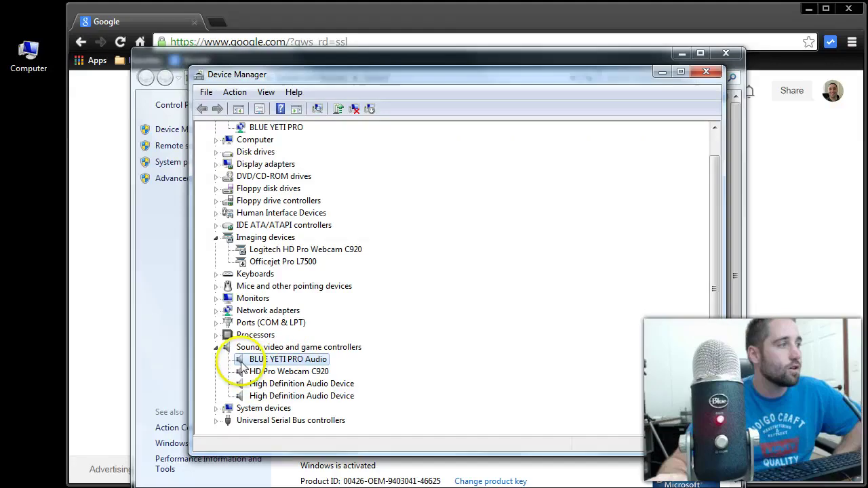
left_click(216, 348)
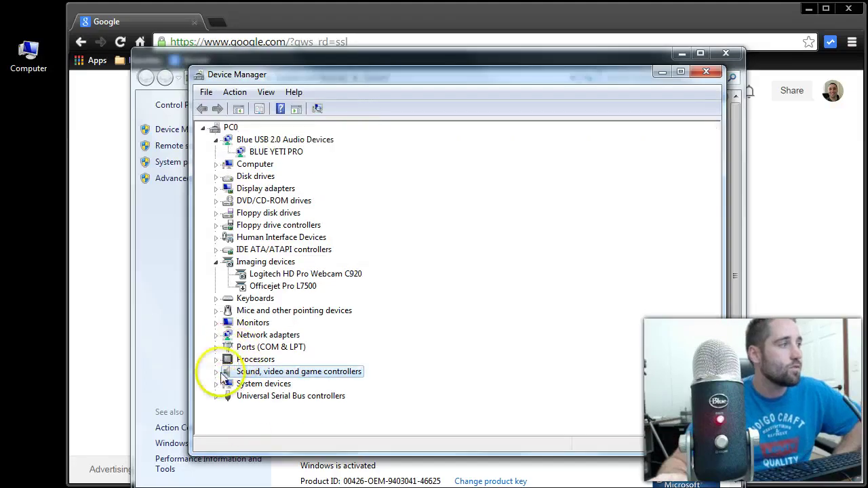
left_click(215, 372)
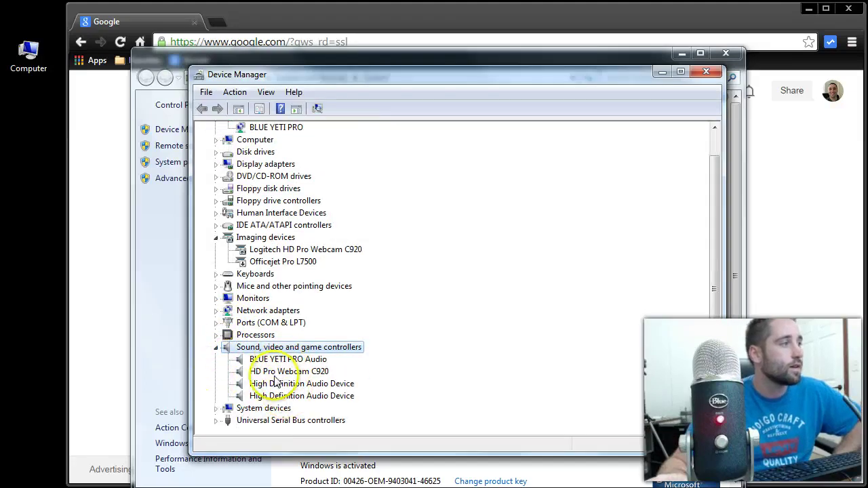
left_click(216, 348)
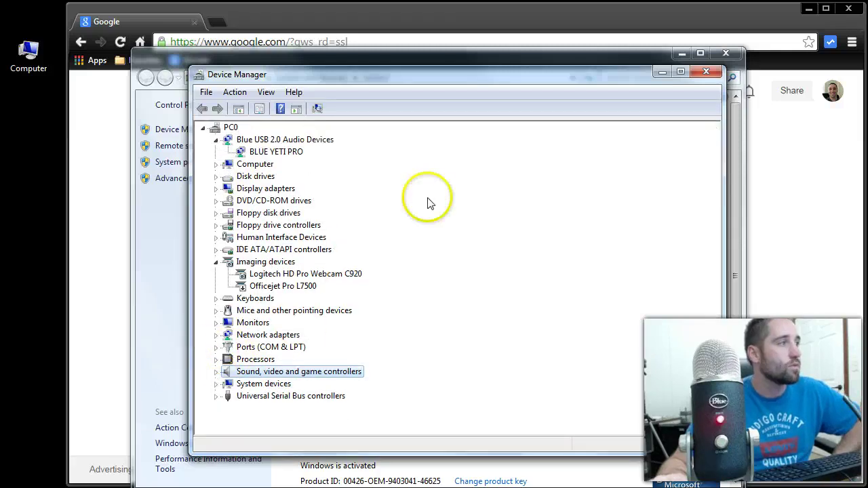
left_click(705, 72)
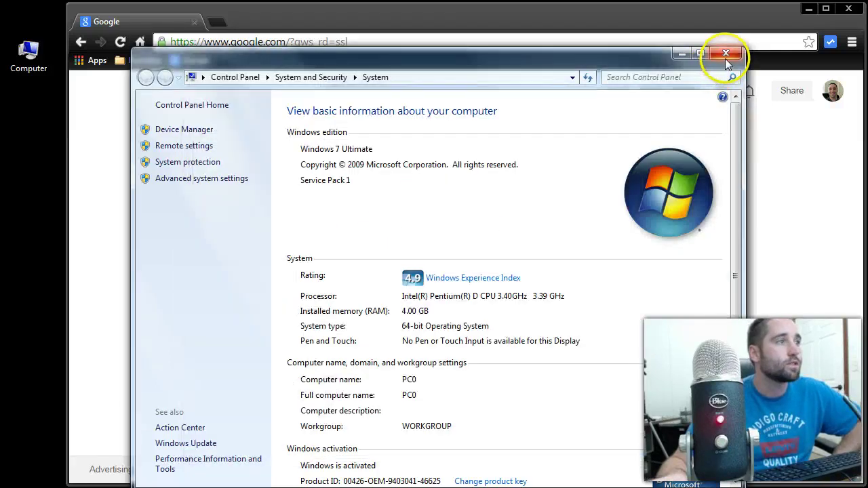
left_click(725, 53)
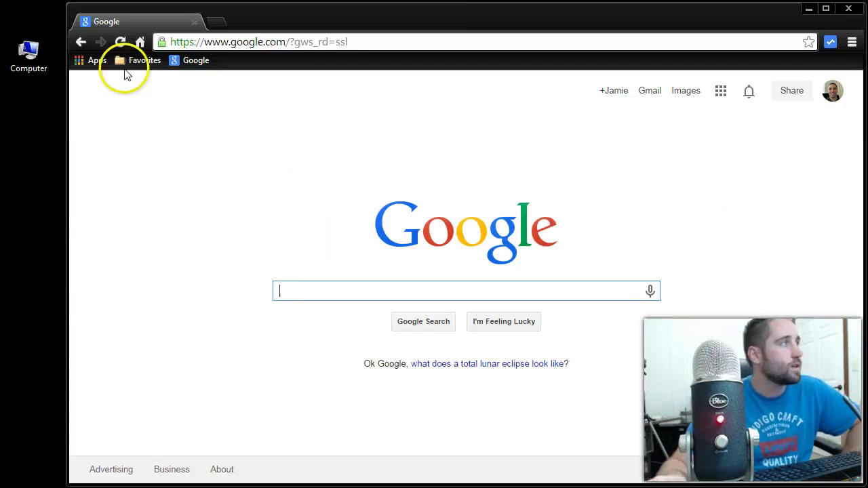
Step: Reopen Device Manager from the Computer's system properties
left_click(29, 53)
right_click(29, 52)
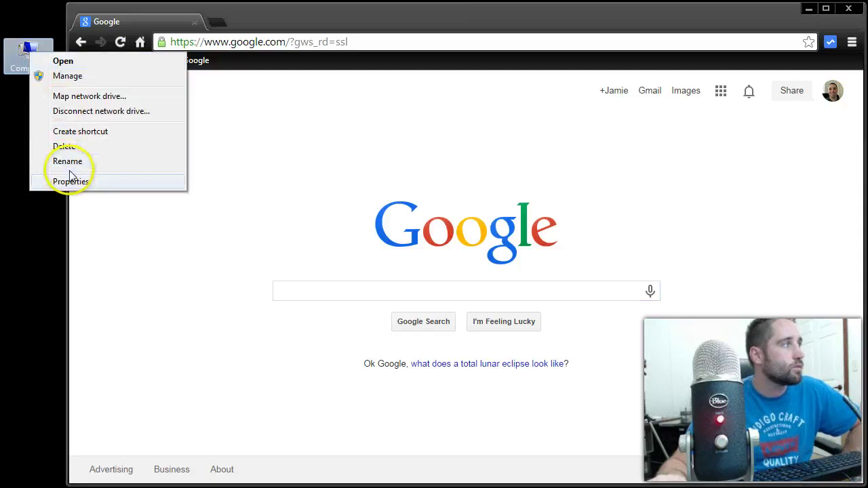
left_click(68, 180)
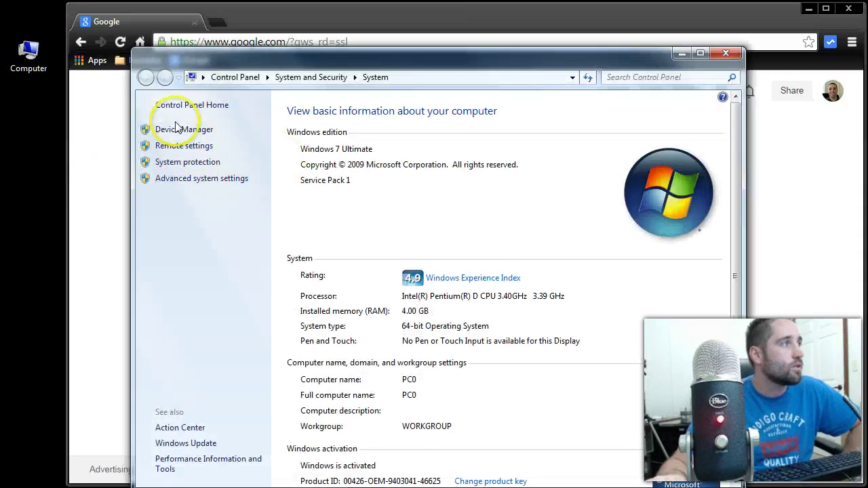
left_click(182, 130)
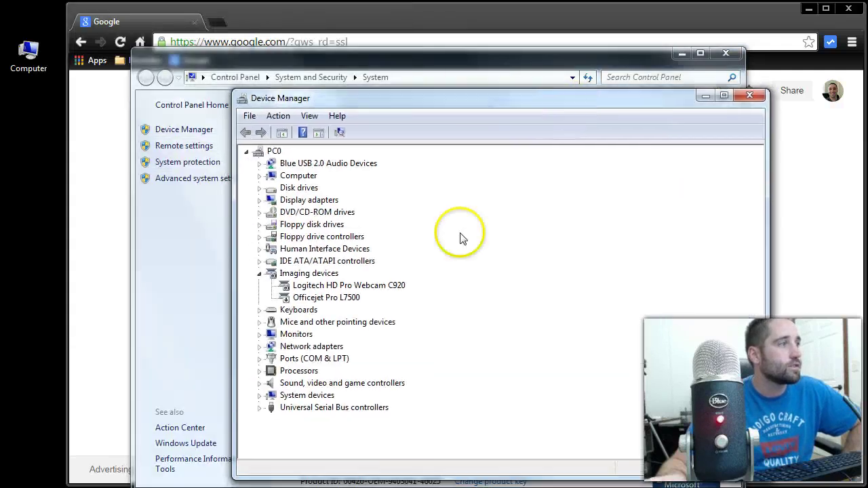
Step: Expand Sound, video and game controllers, check the device status in the BLUE YETI PRO Audio properties, and close the properties
left_click(261, 384)
right_click(317, 396)
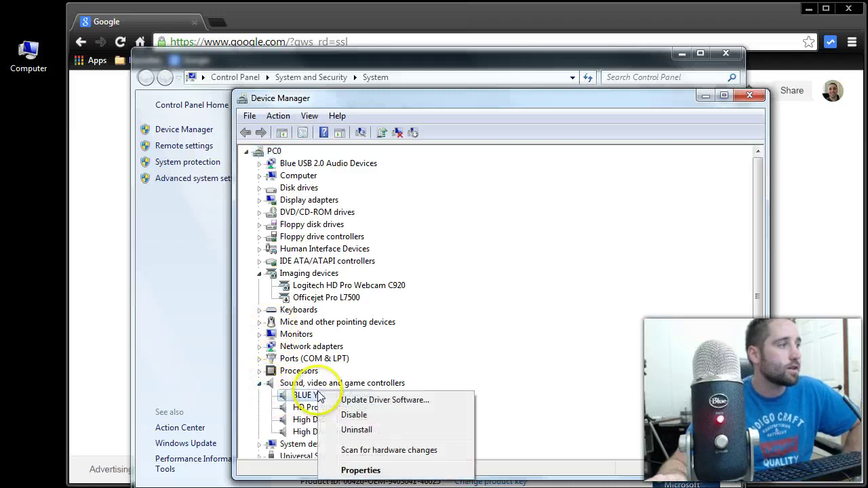
left_click(359, 470)
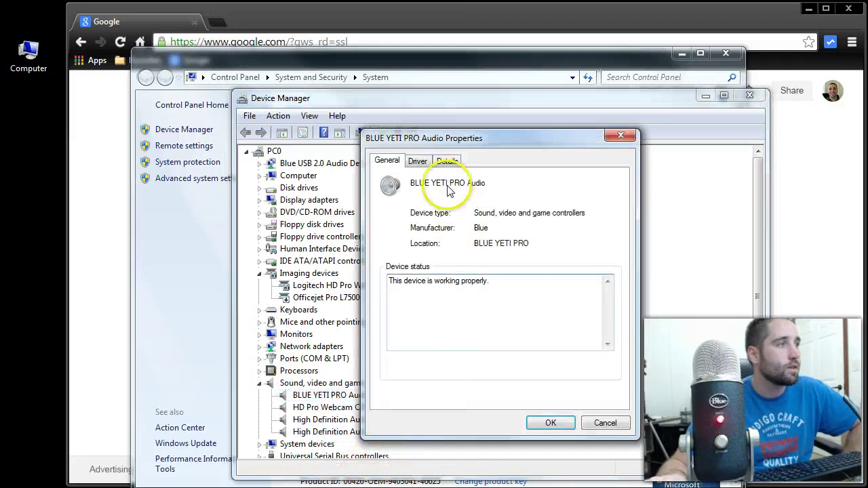
left_click(620, 136)
right_click(350, 399)
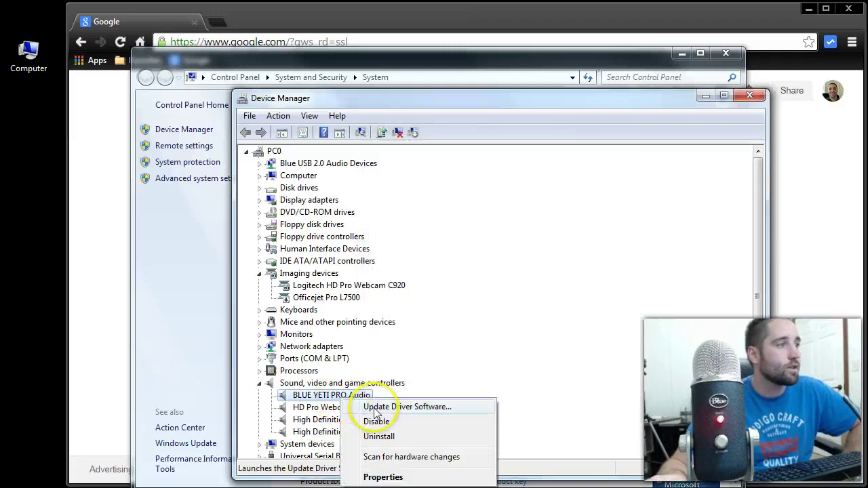
left_click(409, 407)
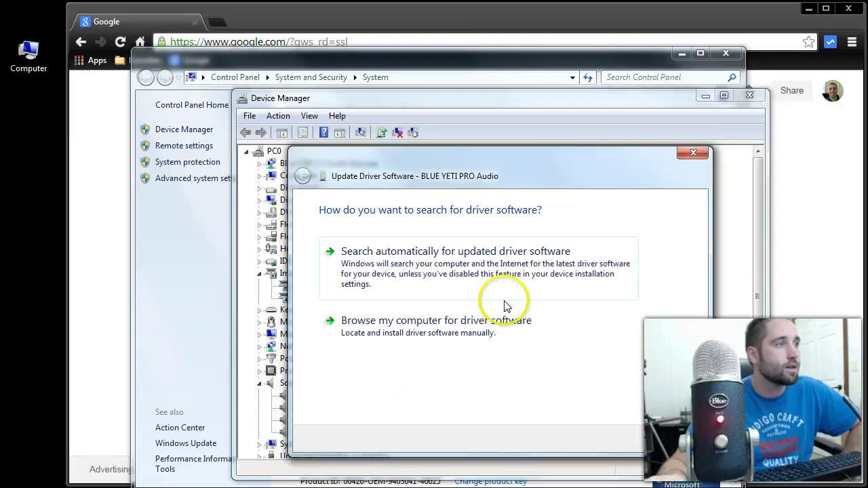
left_click(420, 326)
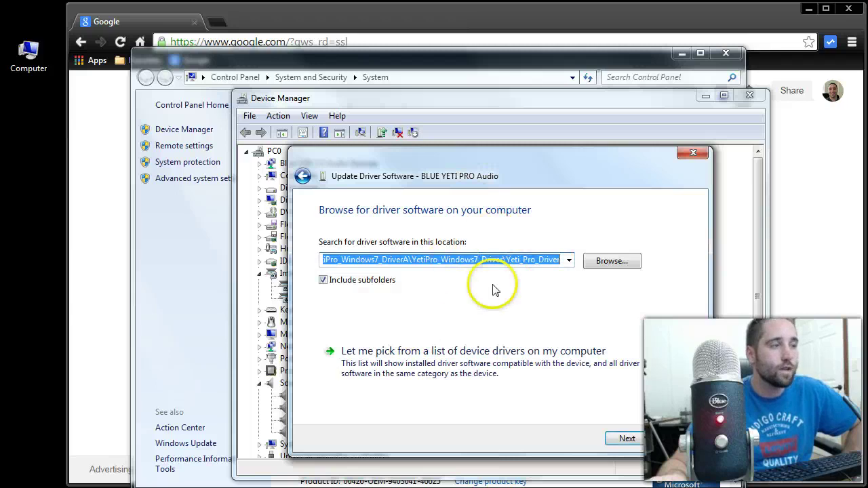
left_click(684, 439)
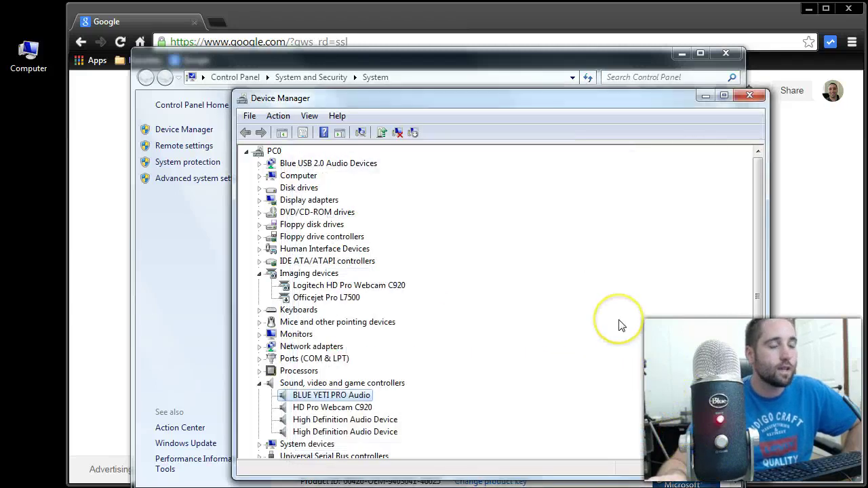
Step: Collapse the Sound, video and game controllers category, and close Device Manager and the System window
left_click(259, 383)
left_click(749, 96)
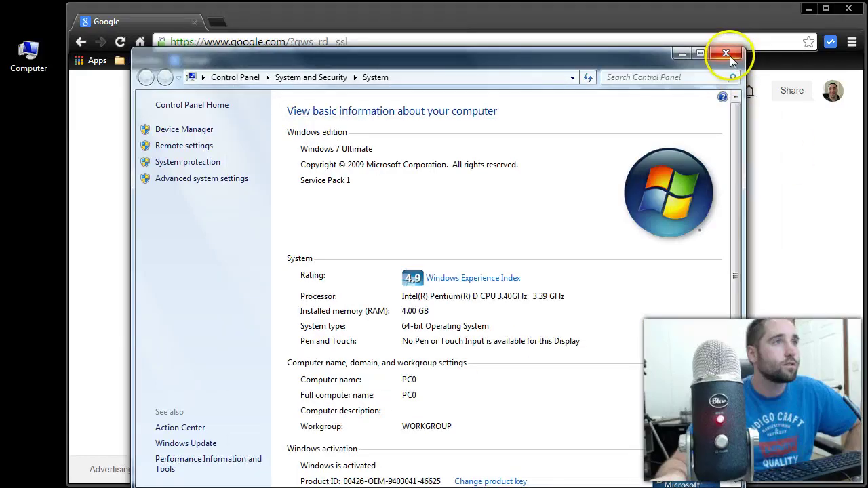
left_click(727, 54)
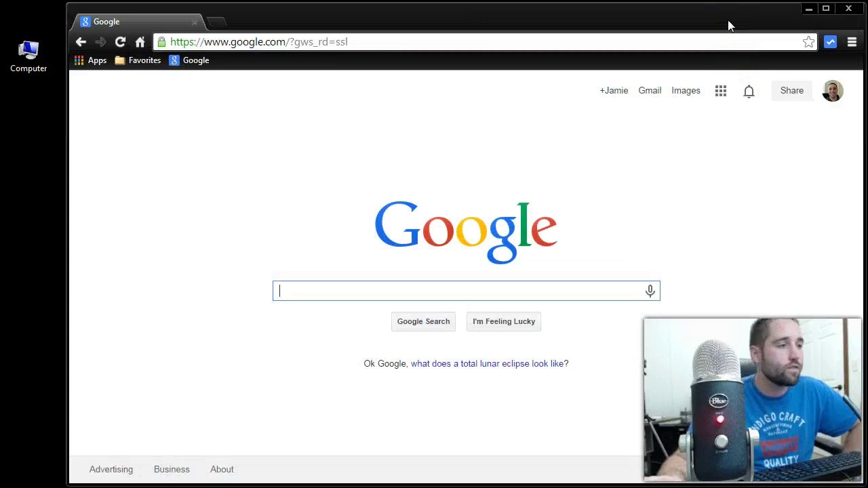
left_click(677, 89)
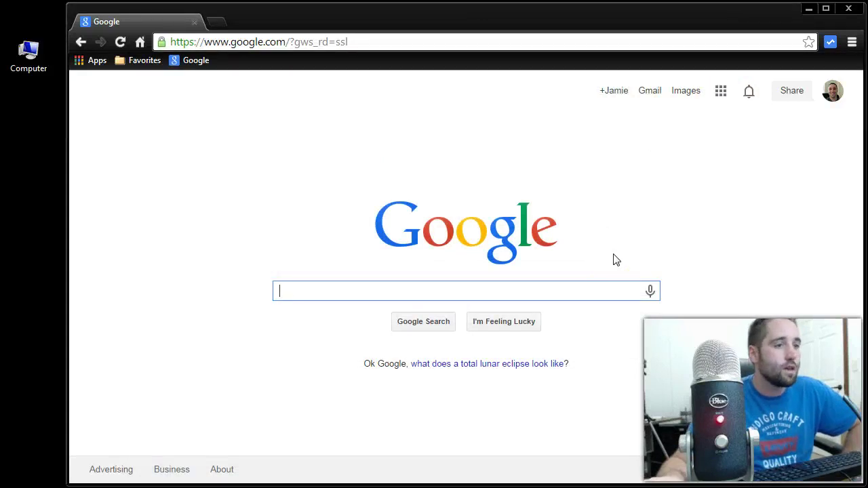